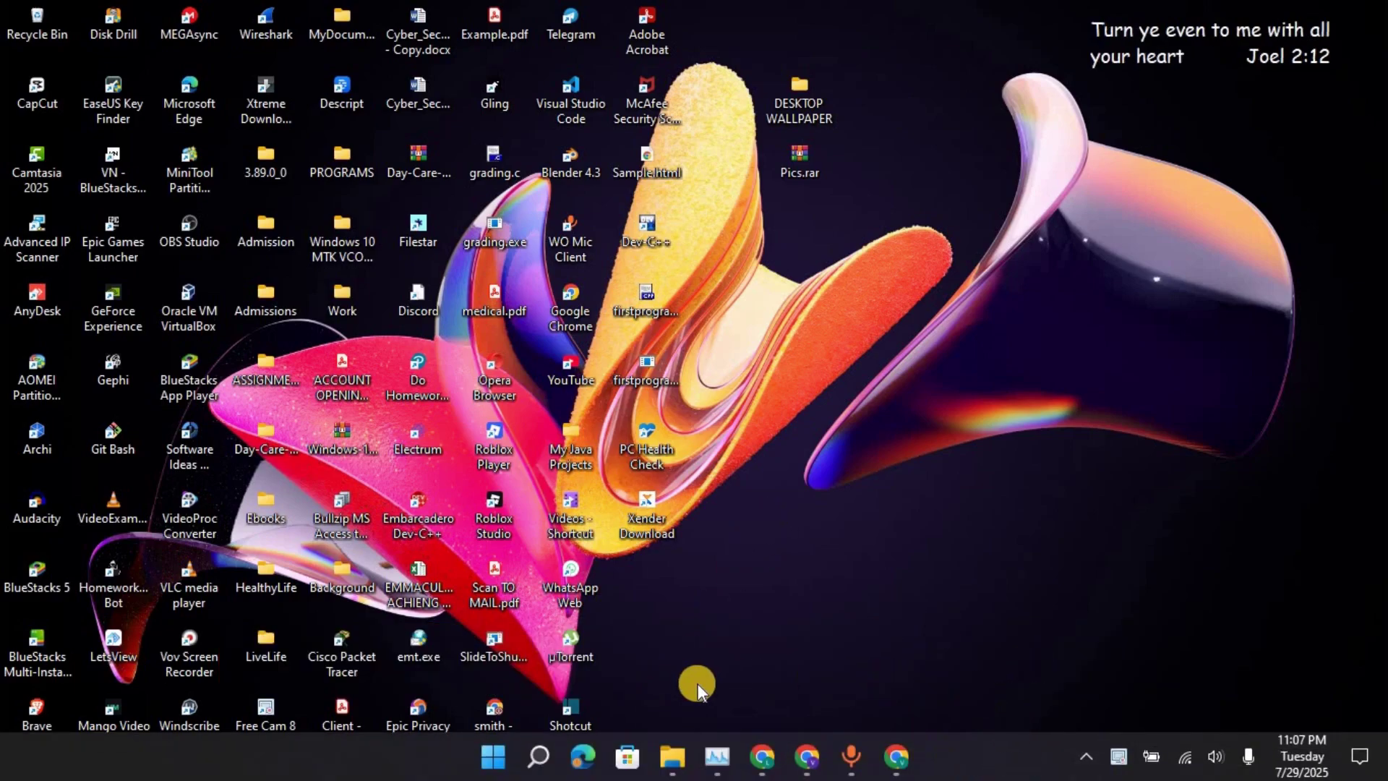
Check This PC's About specs (64-bit, x64-based), then close Settings and This PC.
left_click(672, 755)
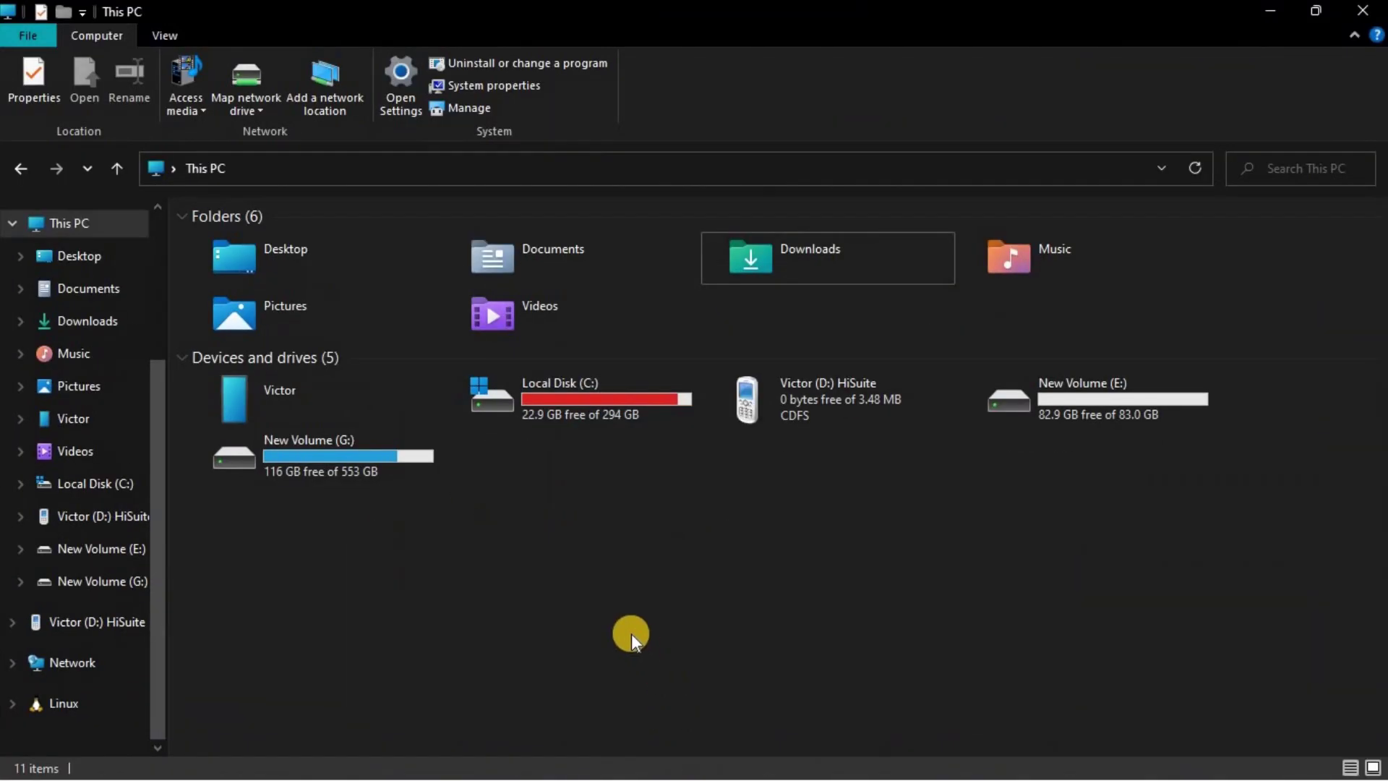
right_click(85, 225)
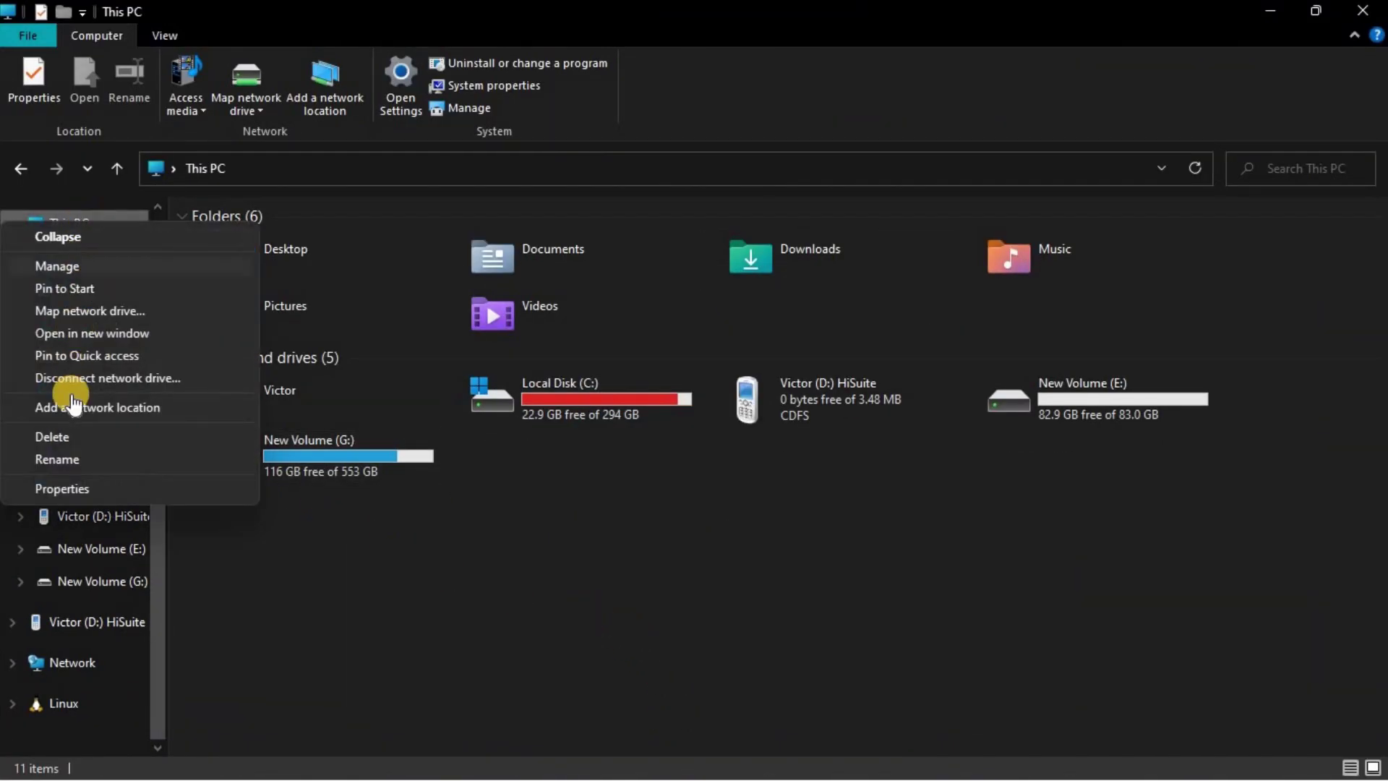
left_click(64, 488)
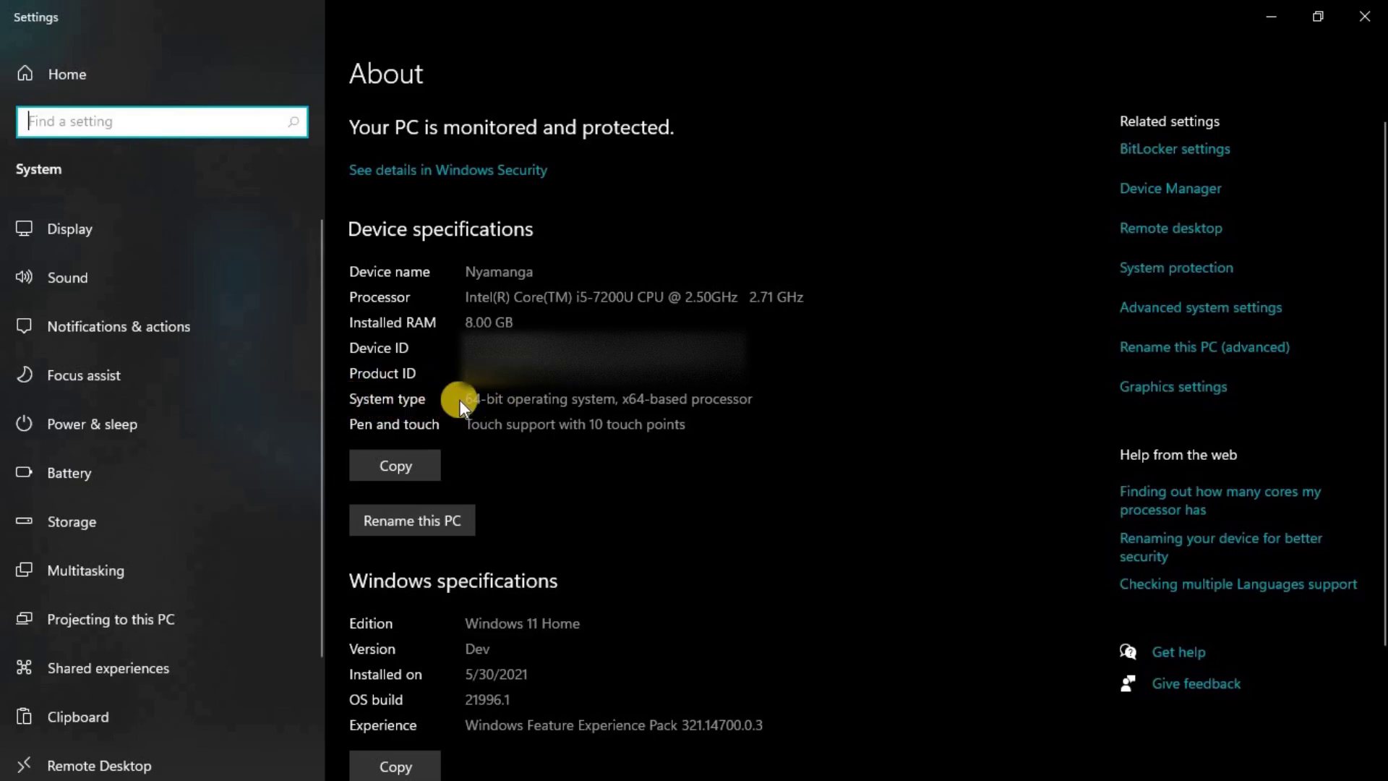
left_click(1361, 20)
left_click(1314, 14)
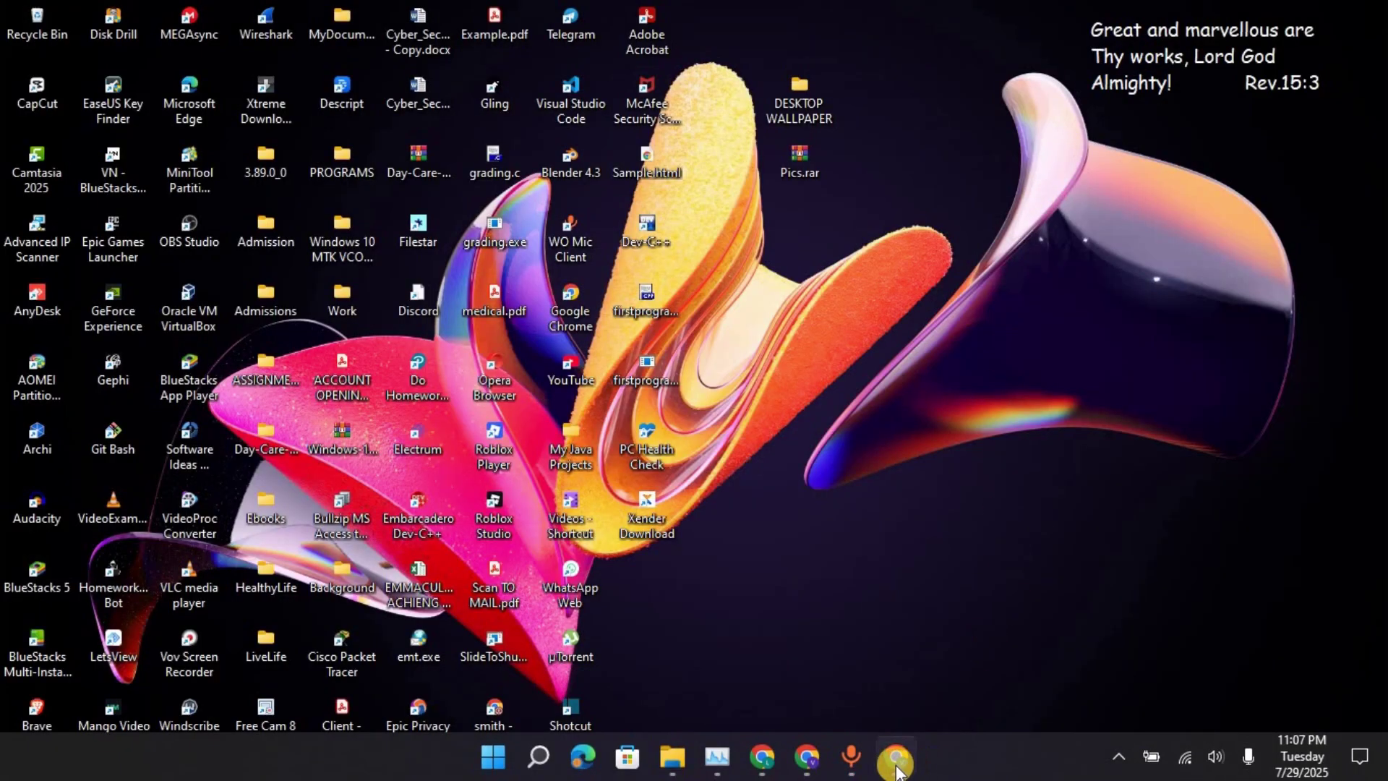
Search Google in Chrome for 'intel bluetooth driver'.
left_click(895, 766)
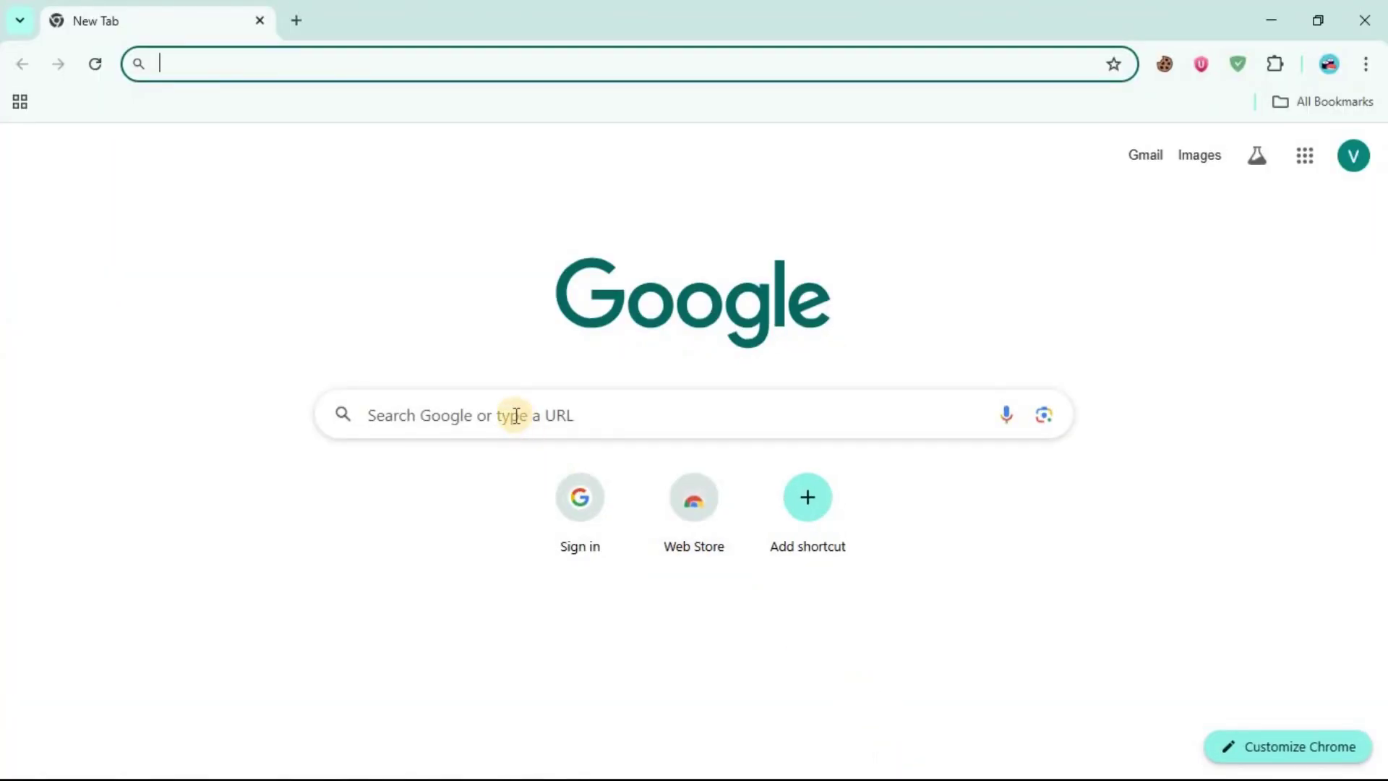
left_click(516, 414)
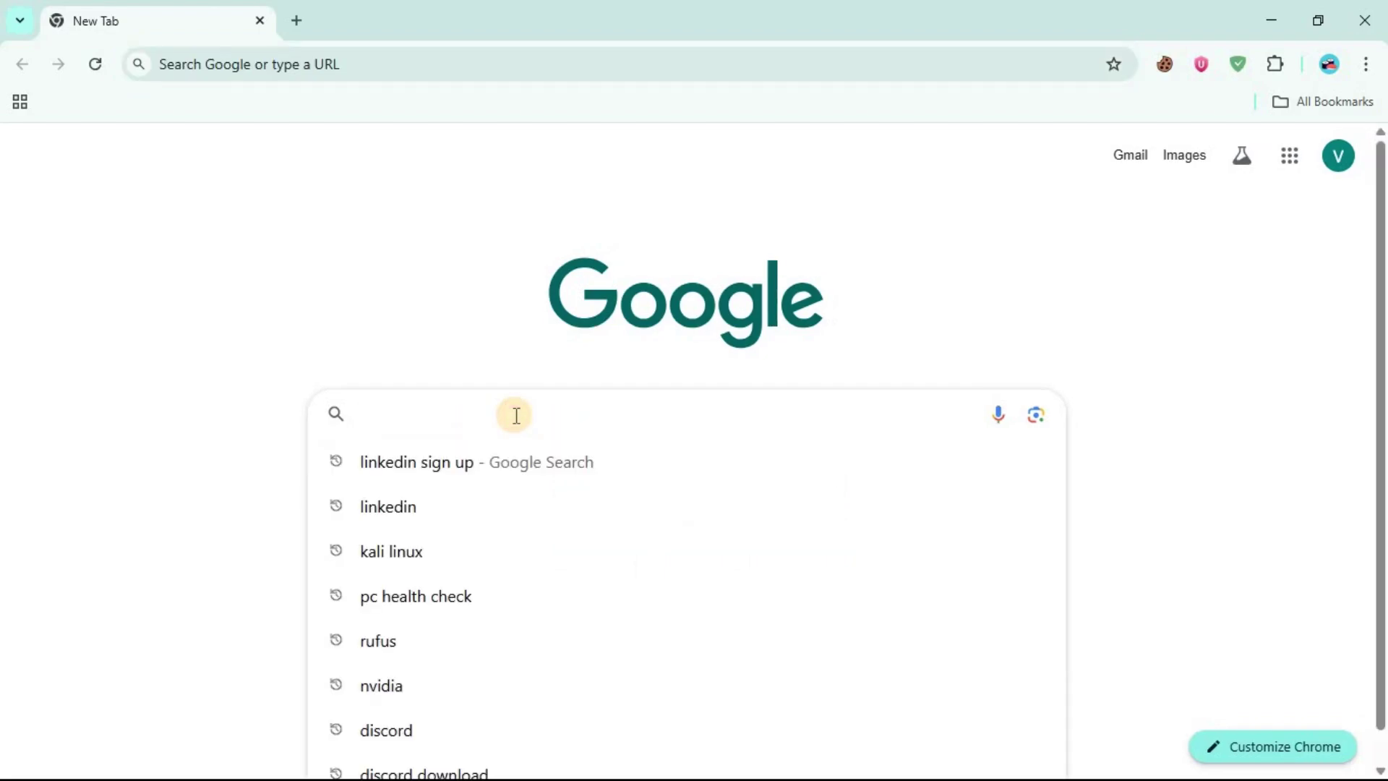
type("intel")
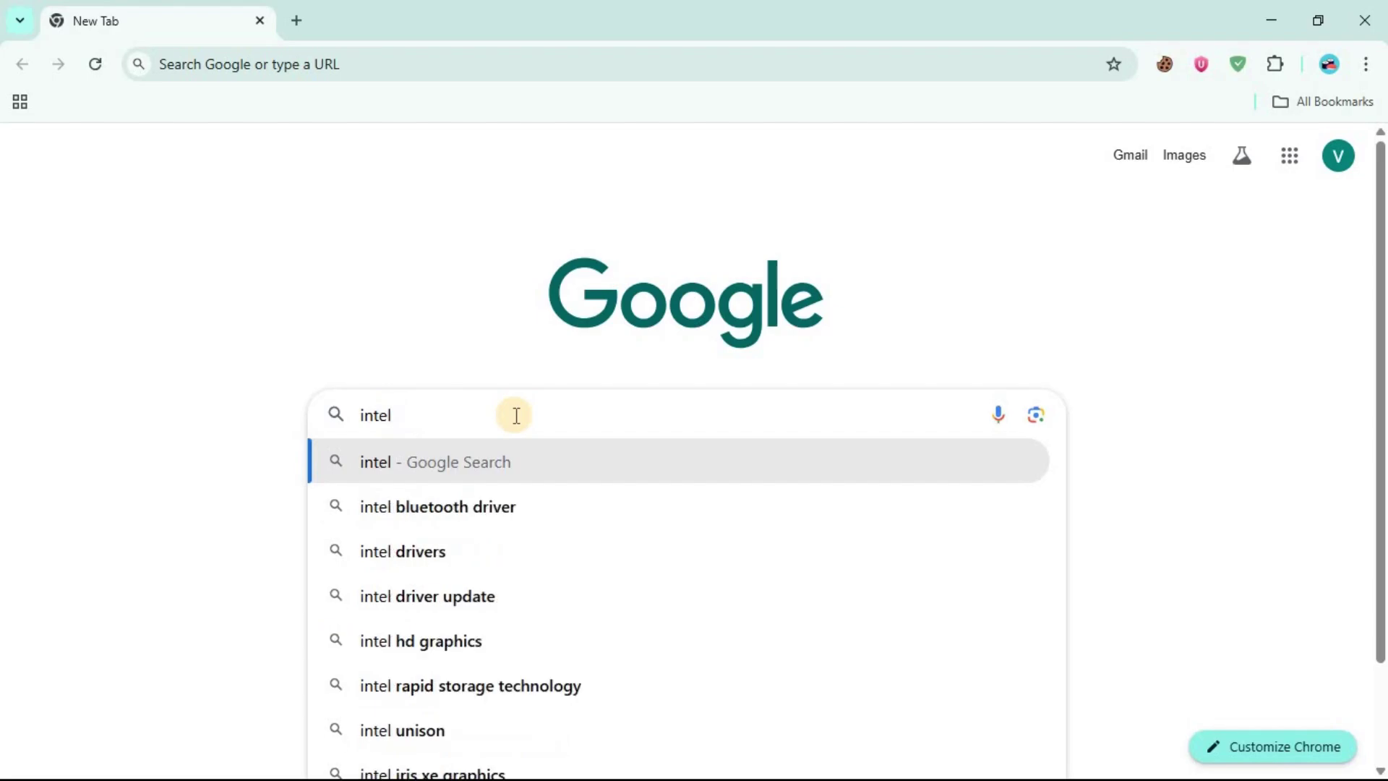
type(" bluetooth driver")
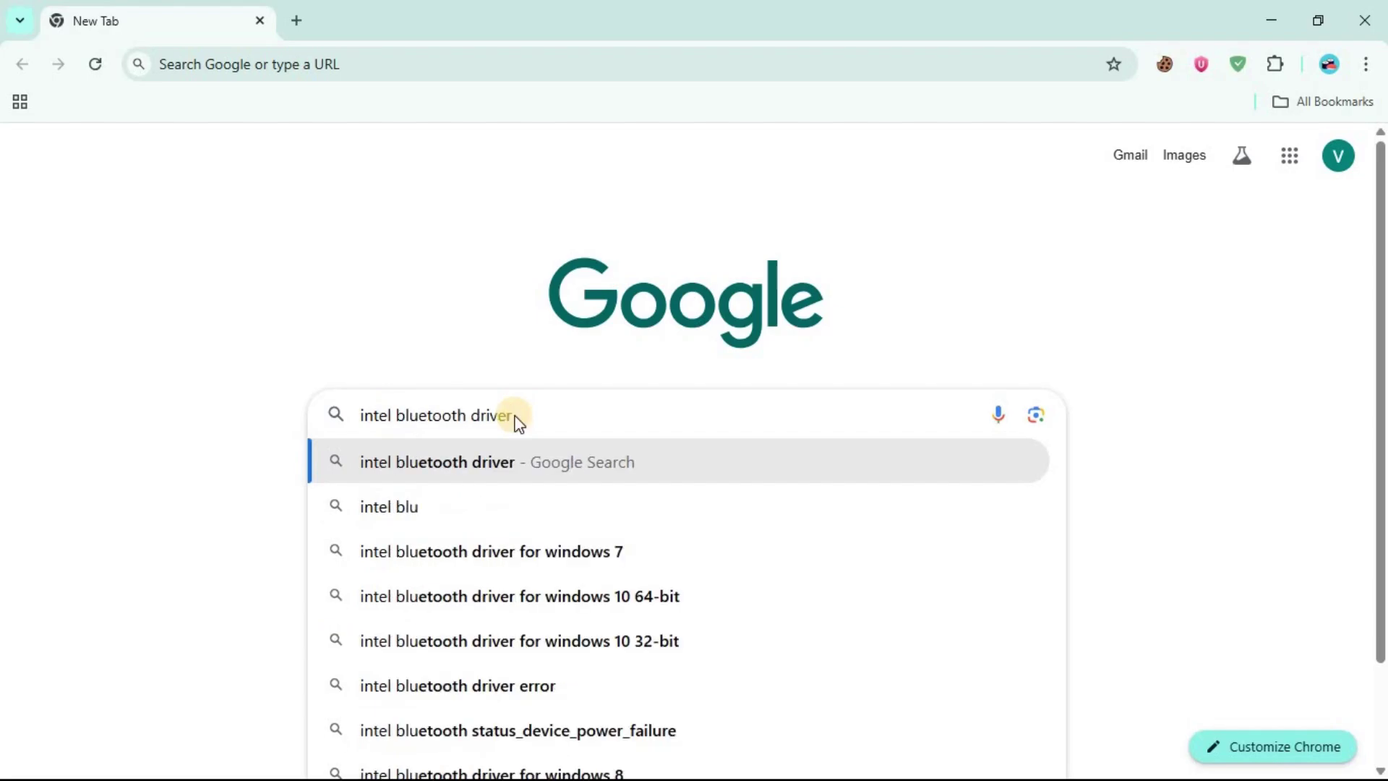
key("Return")
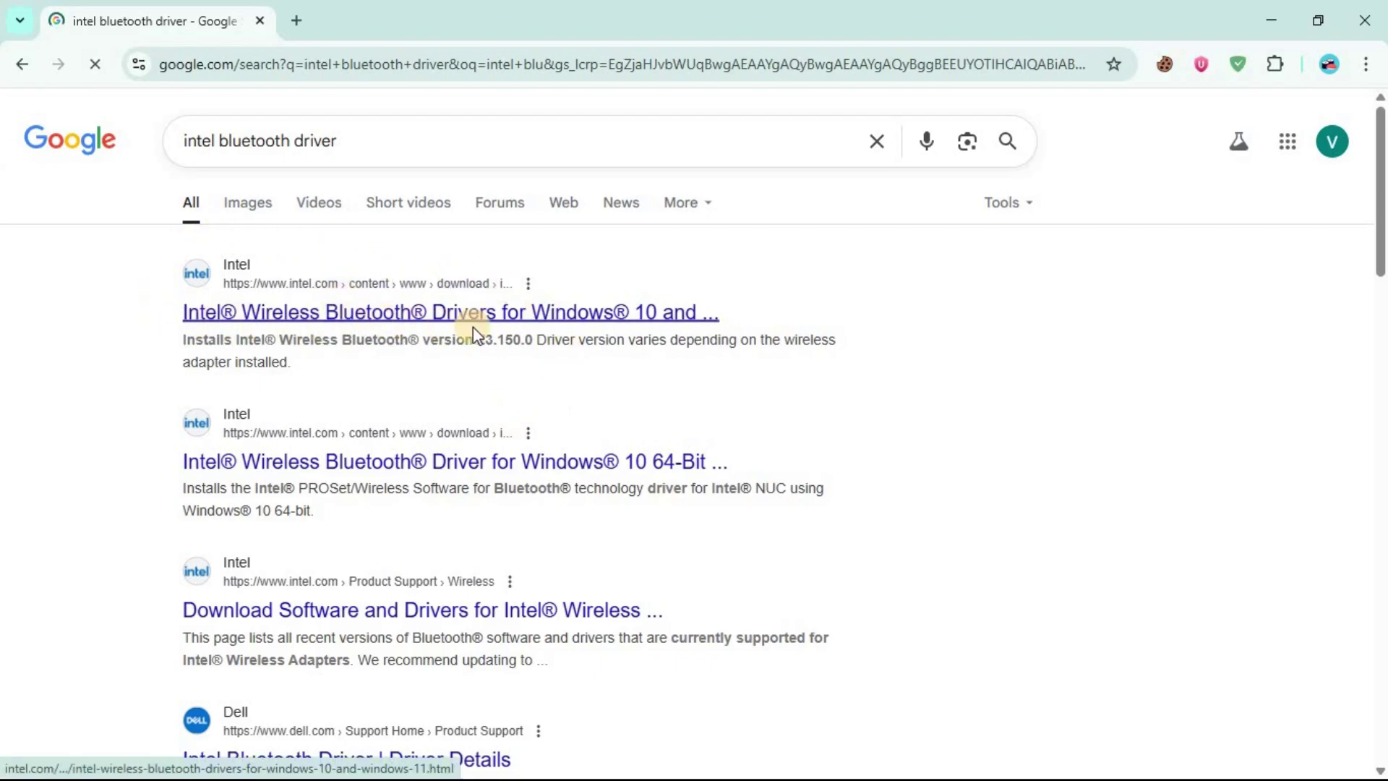
Open Intel's Wireless Bluetooth Drivers page and highlight its supported Windows versions.
left_click(649, 313)
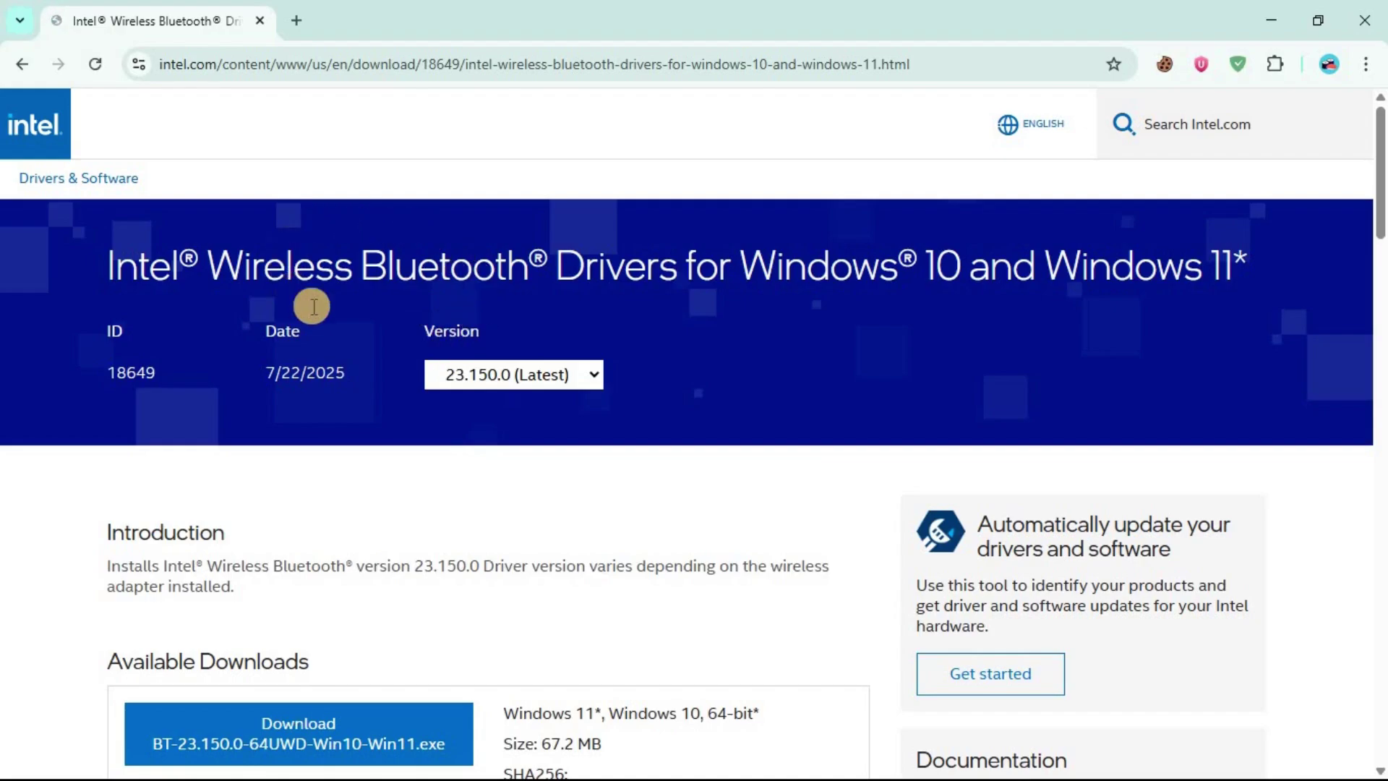
scroll(537, 369, "down", 3)
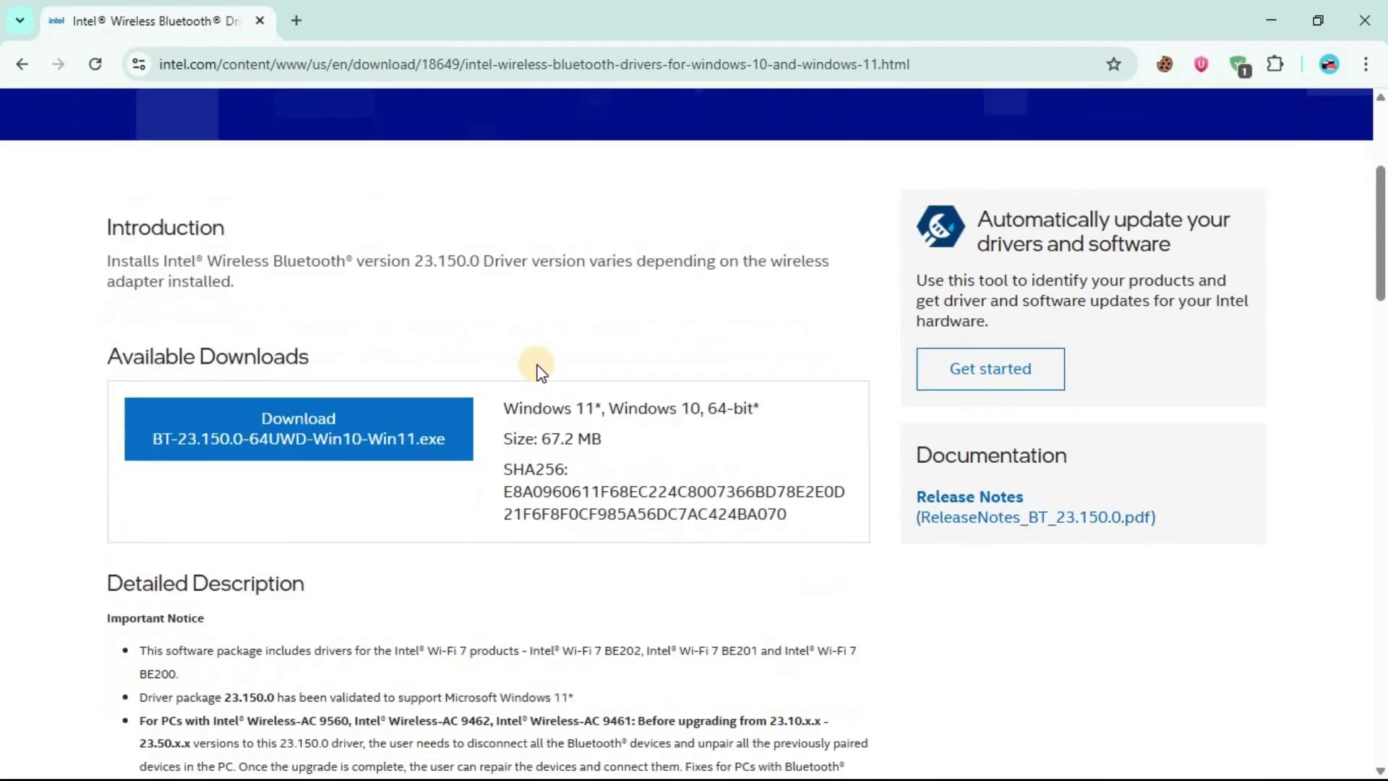
scroll(537, 368, "down", 1)
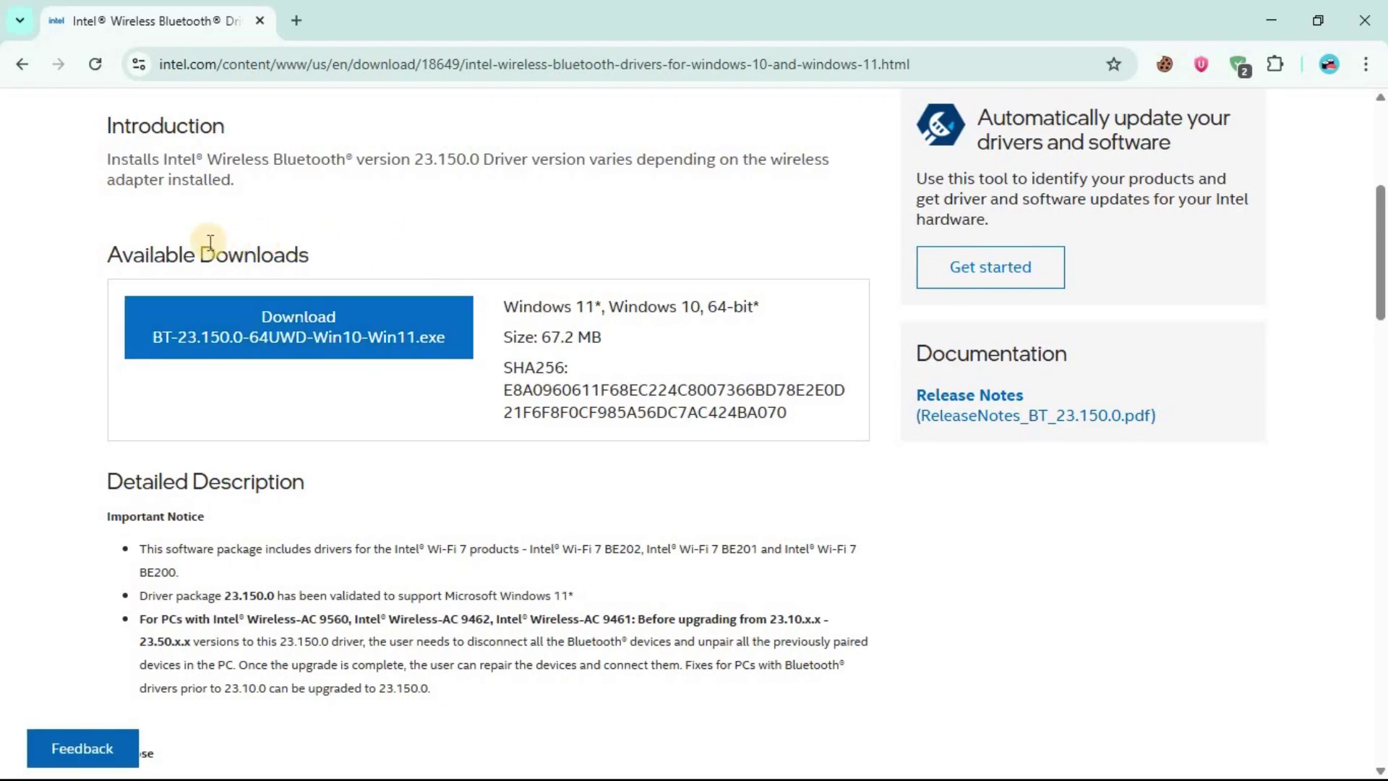
left_click_drag(518, 307, 773, 319)
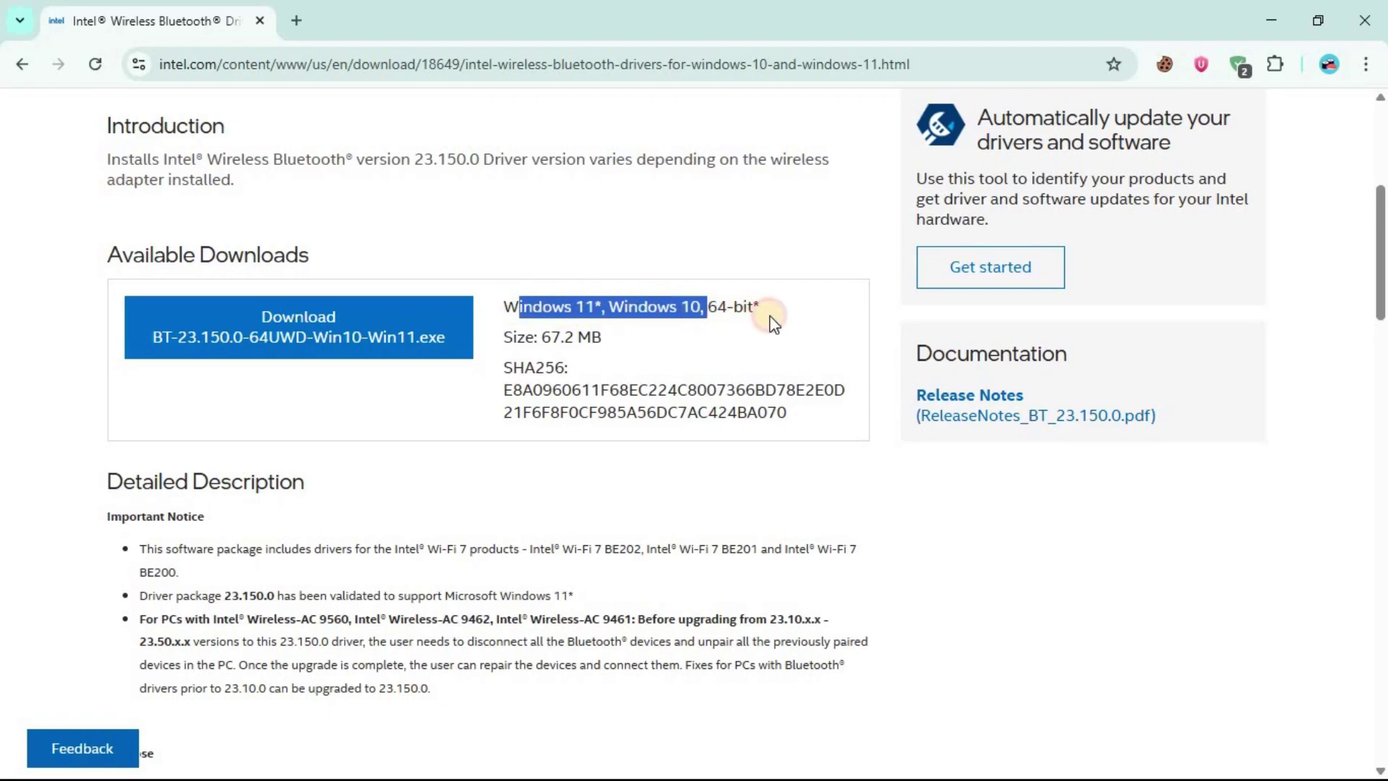
scroll(631, 395, "down", 2)
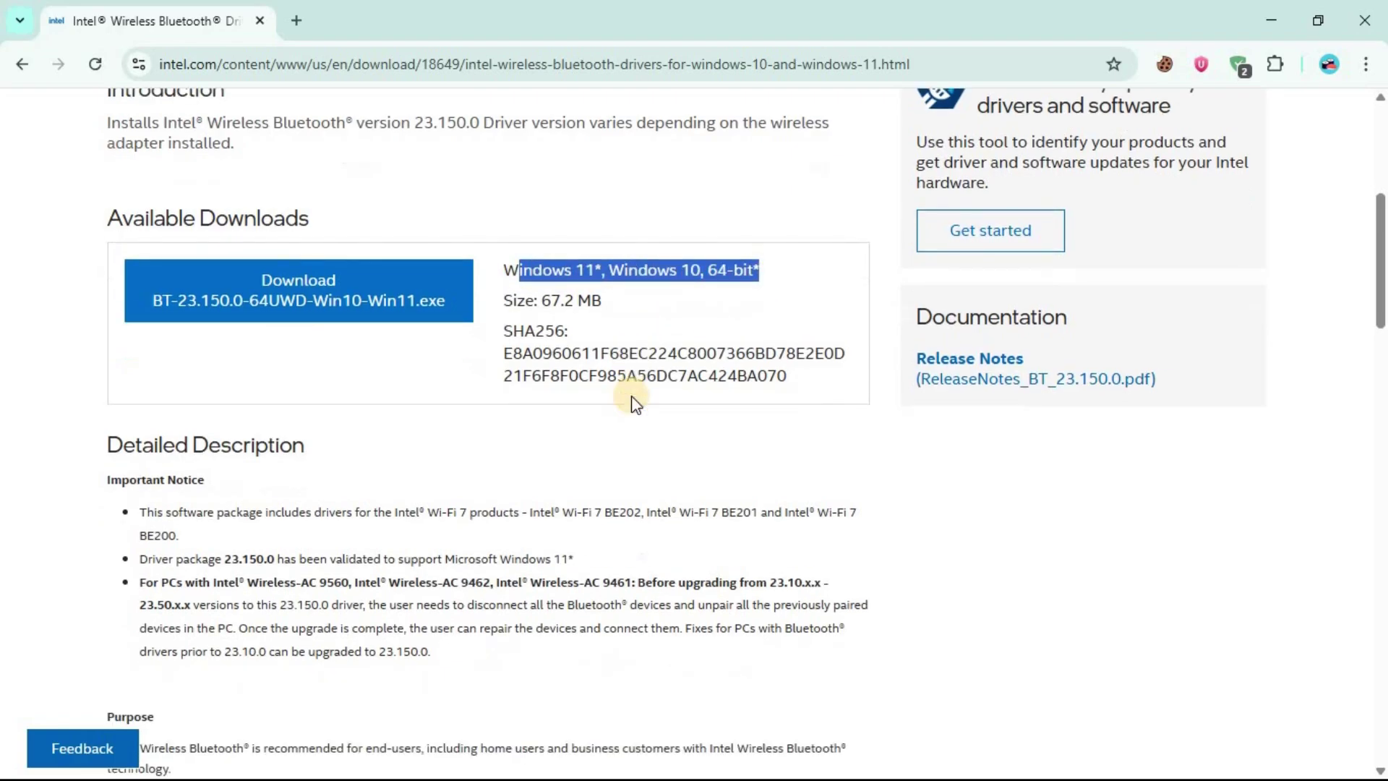
scroll(631, 396, "down", 2)
scroll(631, 395, "up", 1)
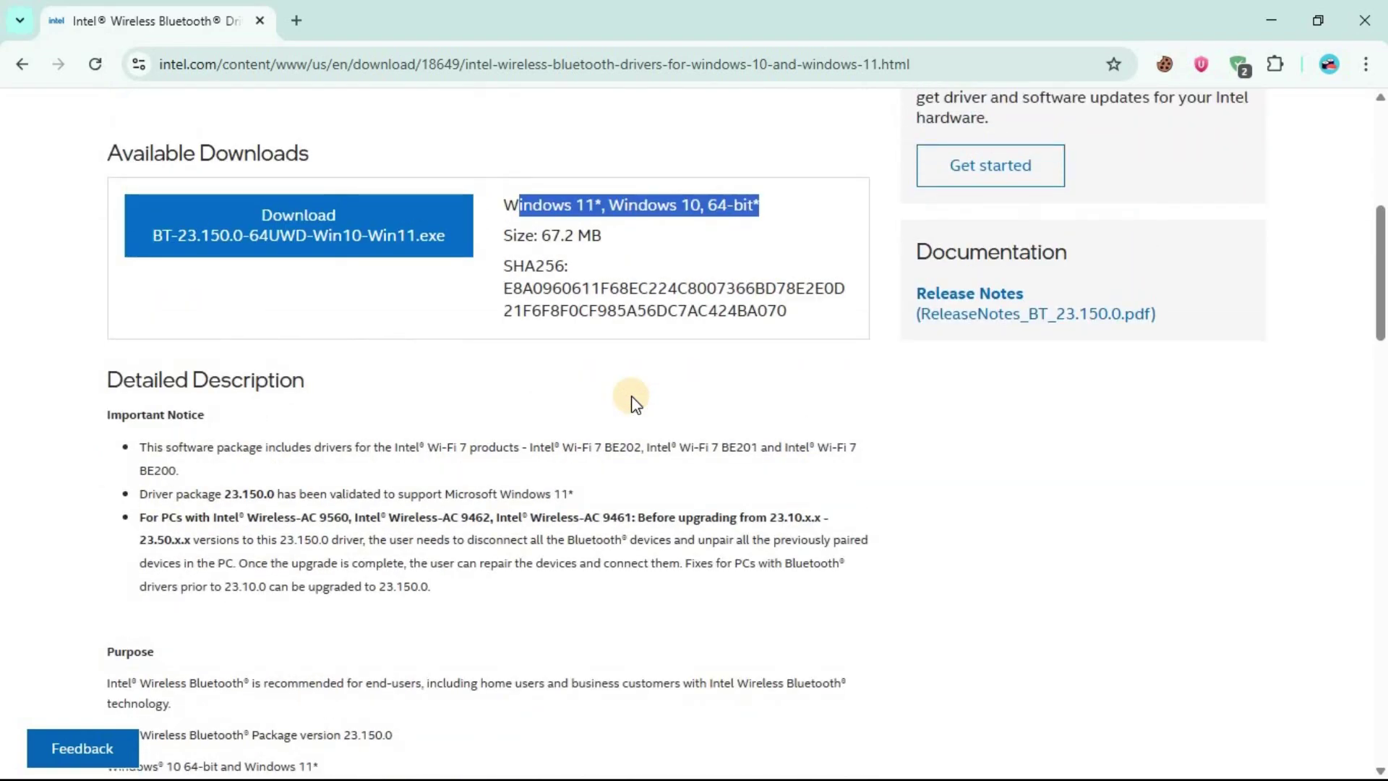
scroll(631, 396, "up", 2)
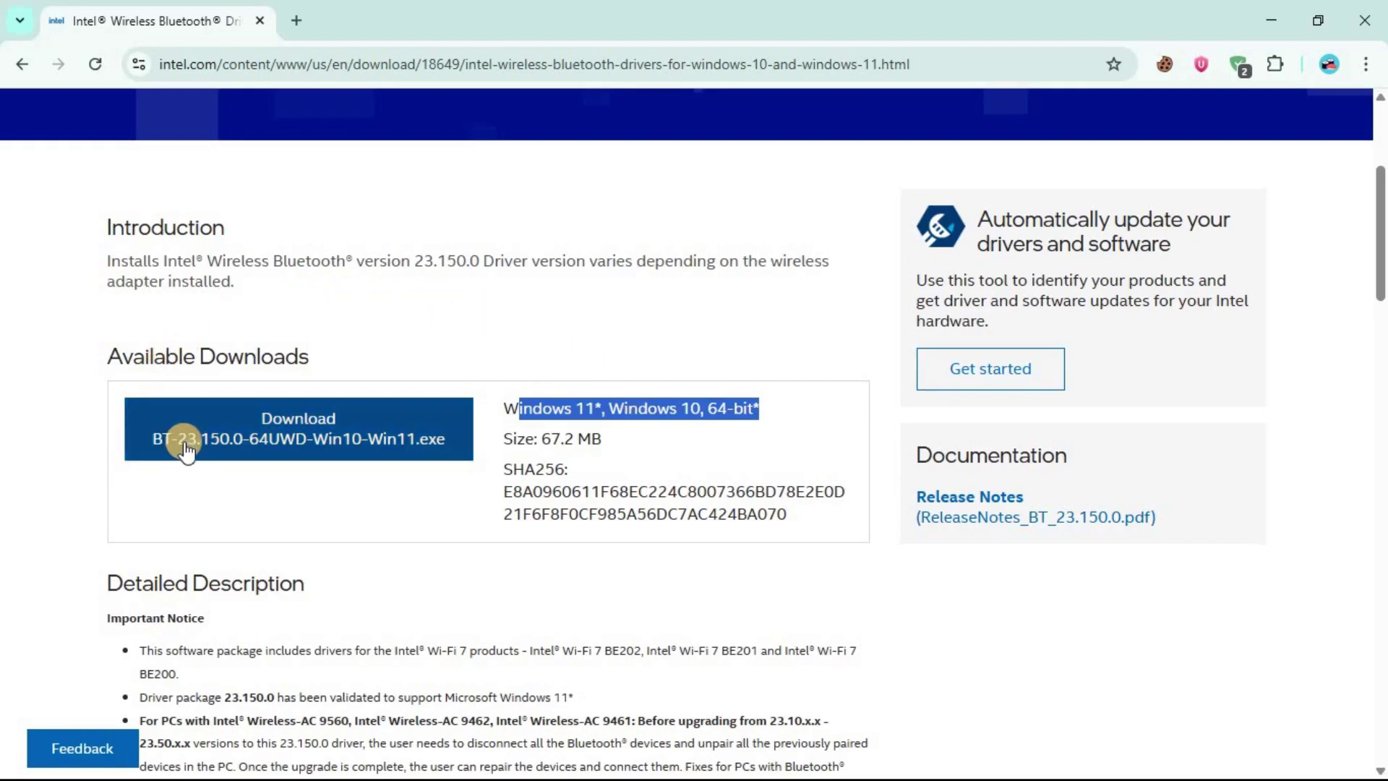
Accept Intel's license, download the 67.2 MB BT-23.150.0 installer, and minimize Chrome.
left_click(293, 434)
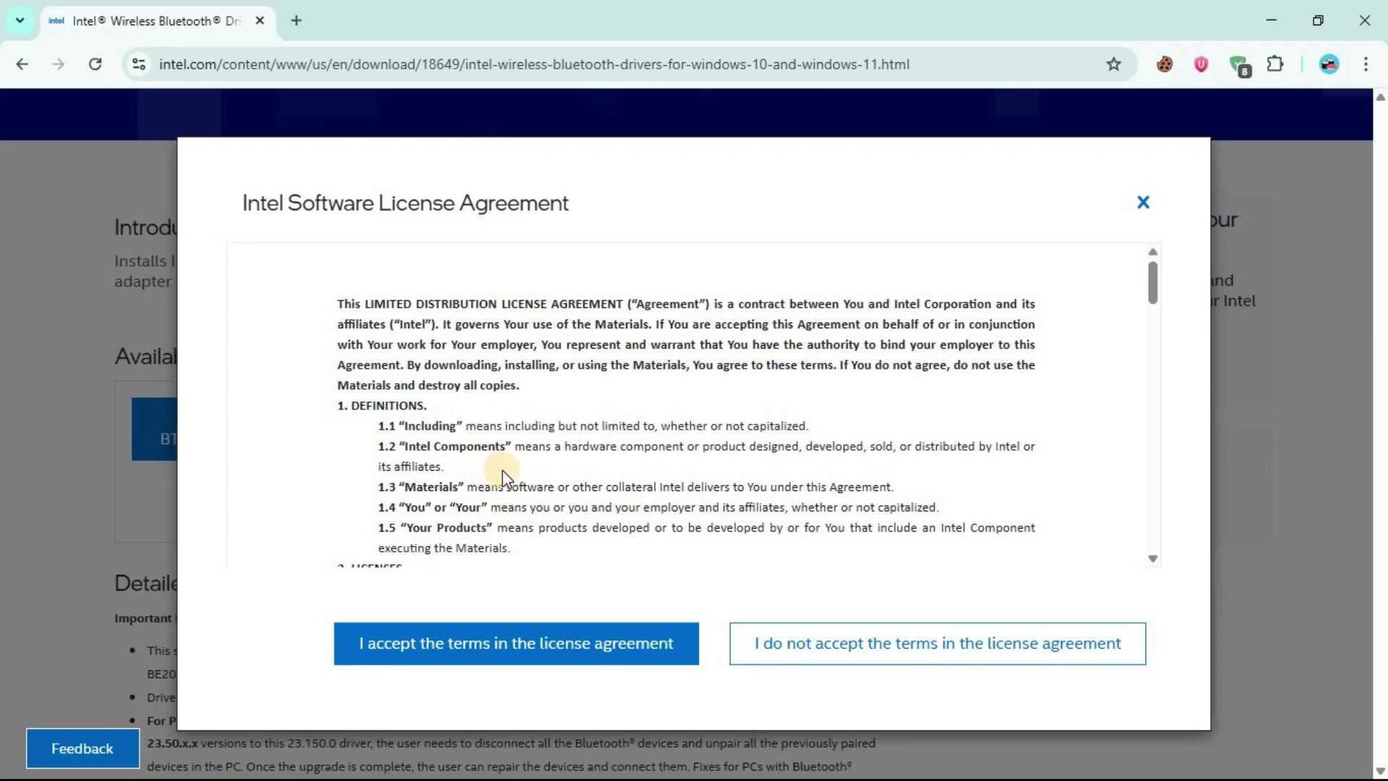
scroll(499, 470, "down", 3)
scroll(498, 470, "down", 3)
scroll(501, 469, "down", 5)
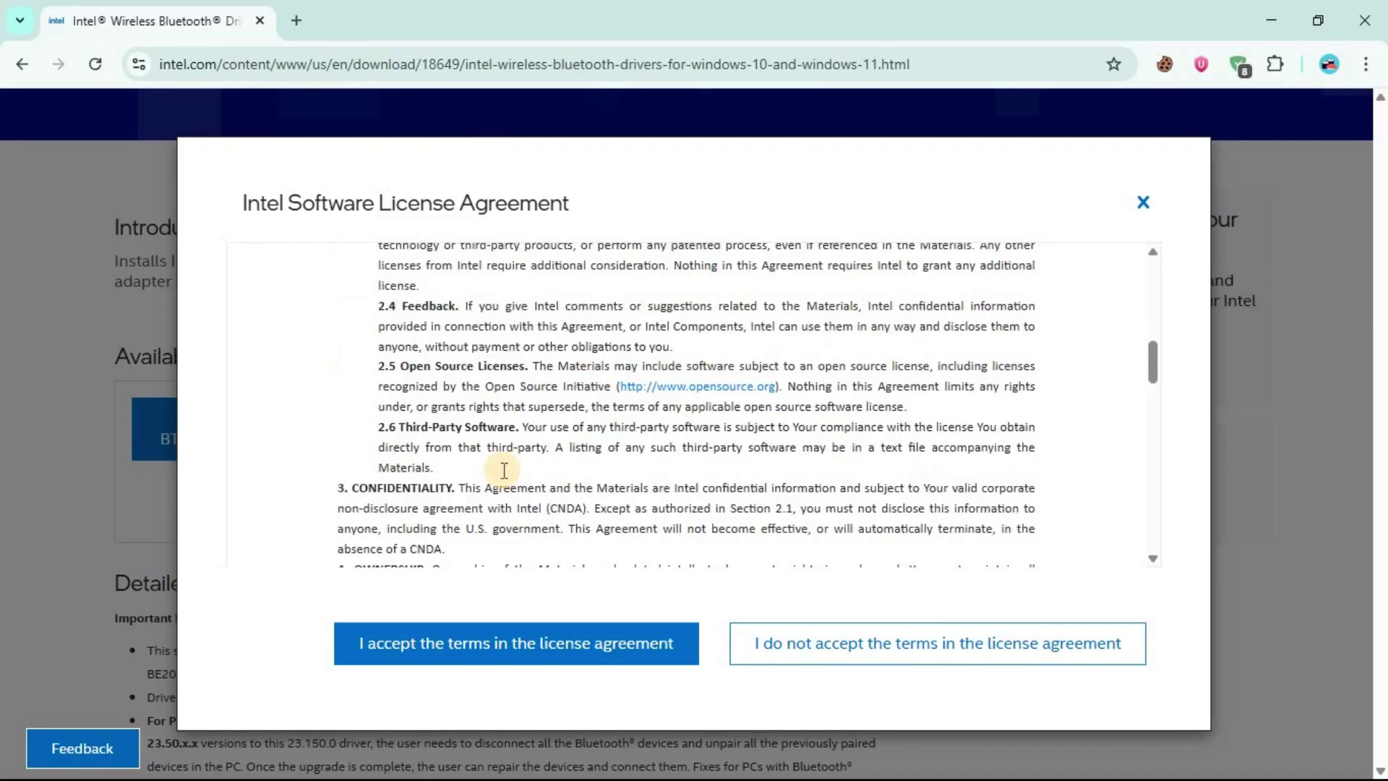
scroll(501, 470, "down", 5)
scroll(501, 470, "down", 5)
scroll(502, 470, "down", 5)
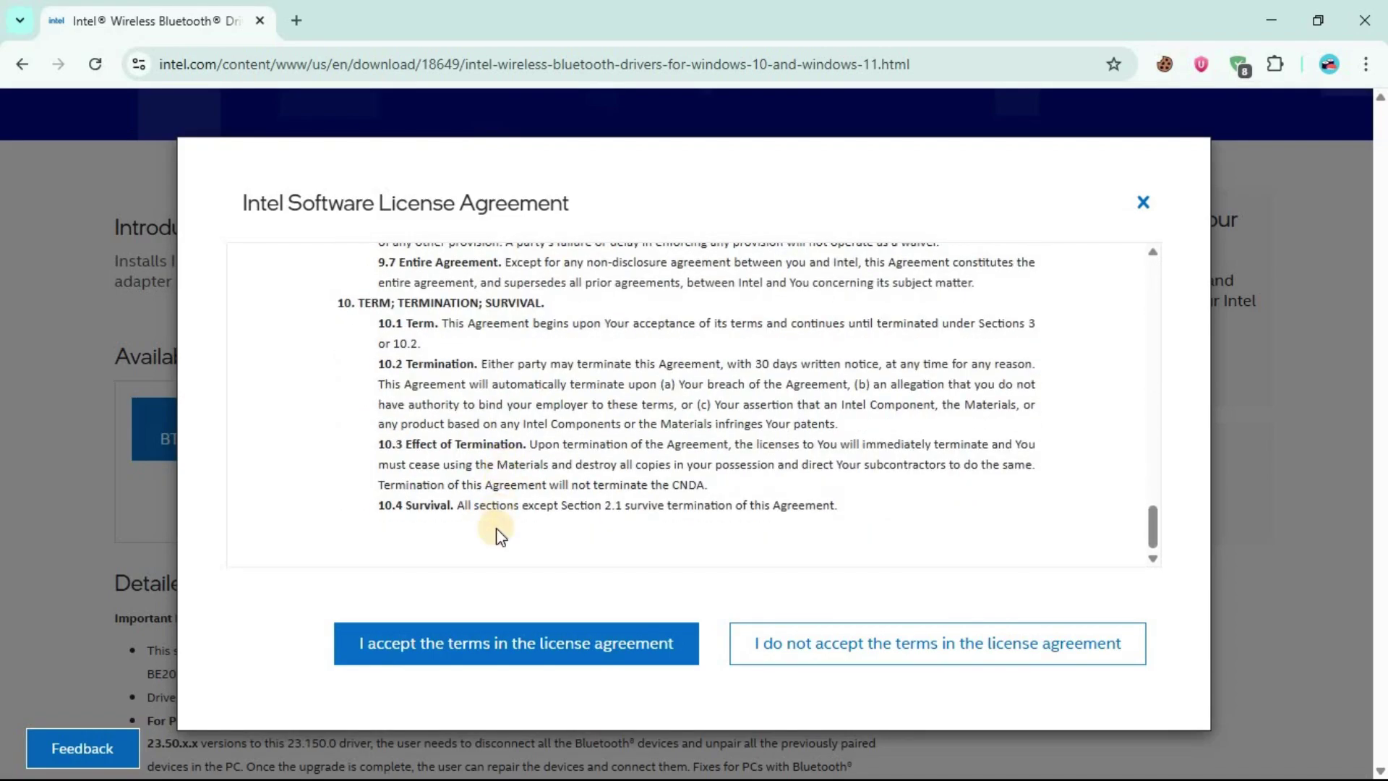
left_click(489, 643)
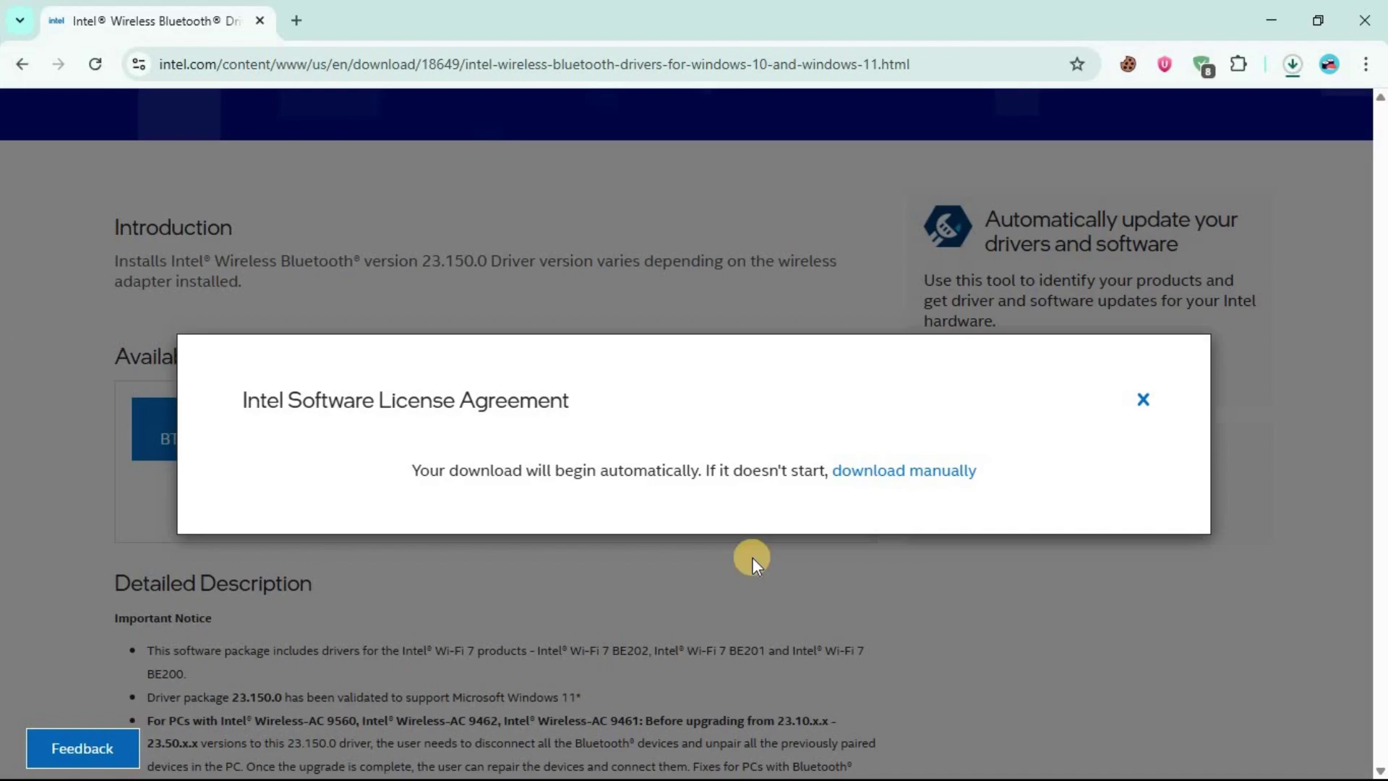
left_click(1292, 66)
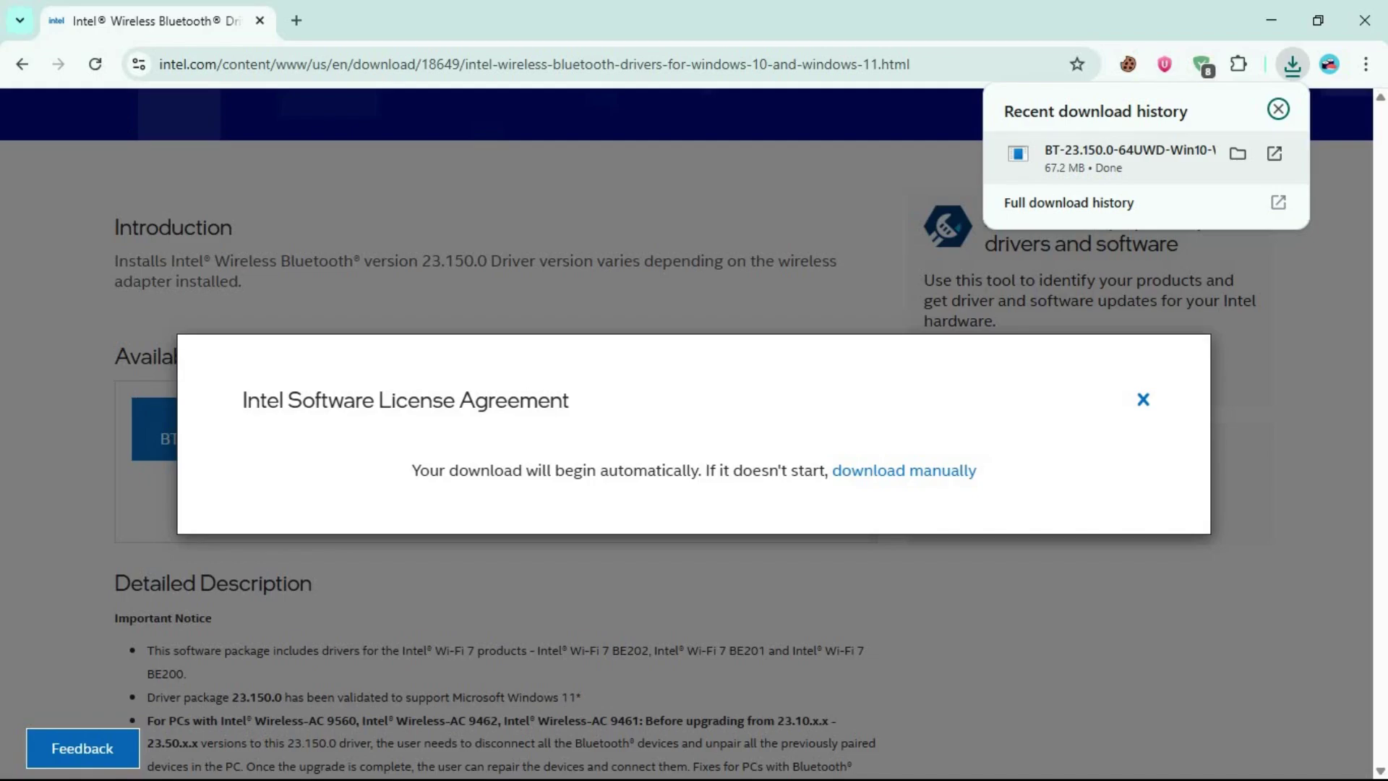
left_click(636, 516)
left_click(1271, 21)
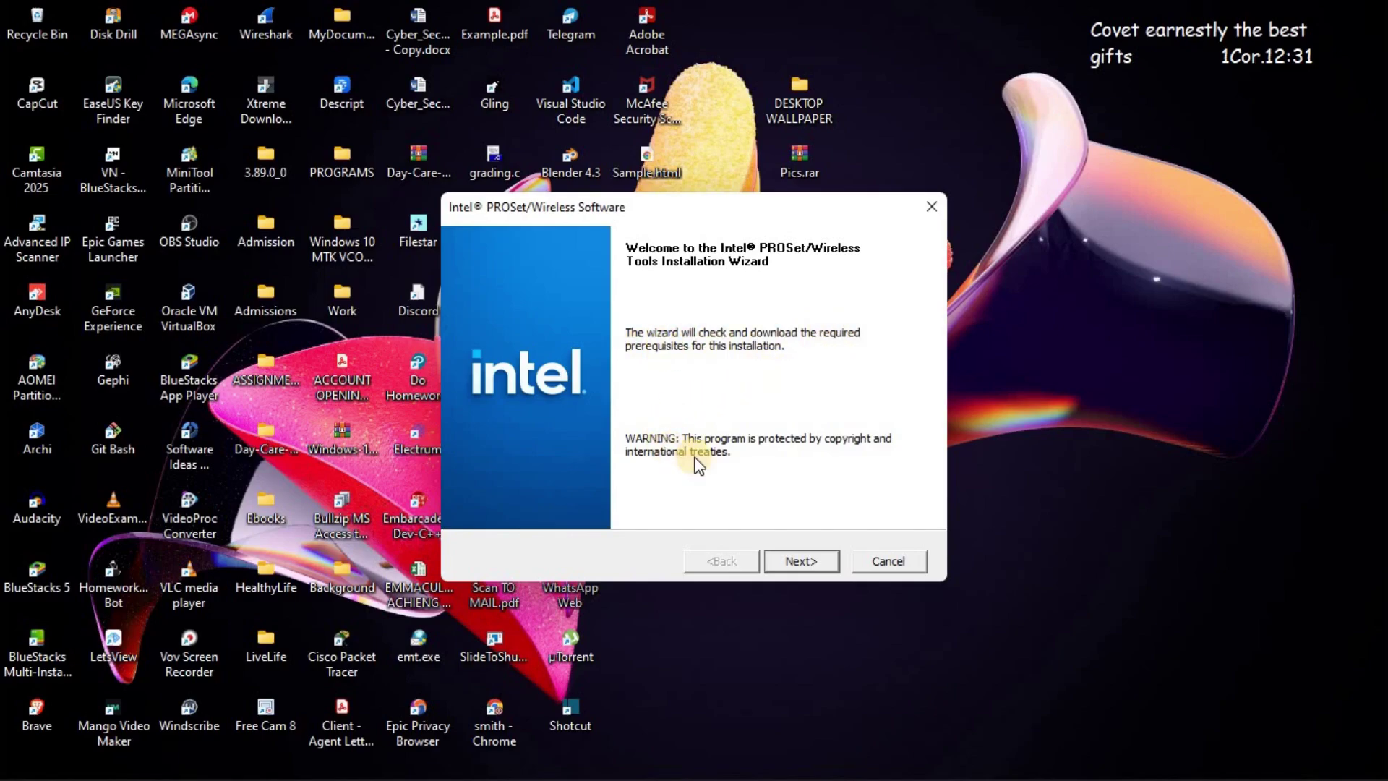
Advance past the PROSet/Wireless and Bluetooth Setup welcome pages to the license agreement.
left_click(800, 561)
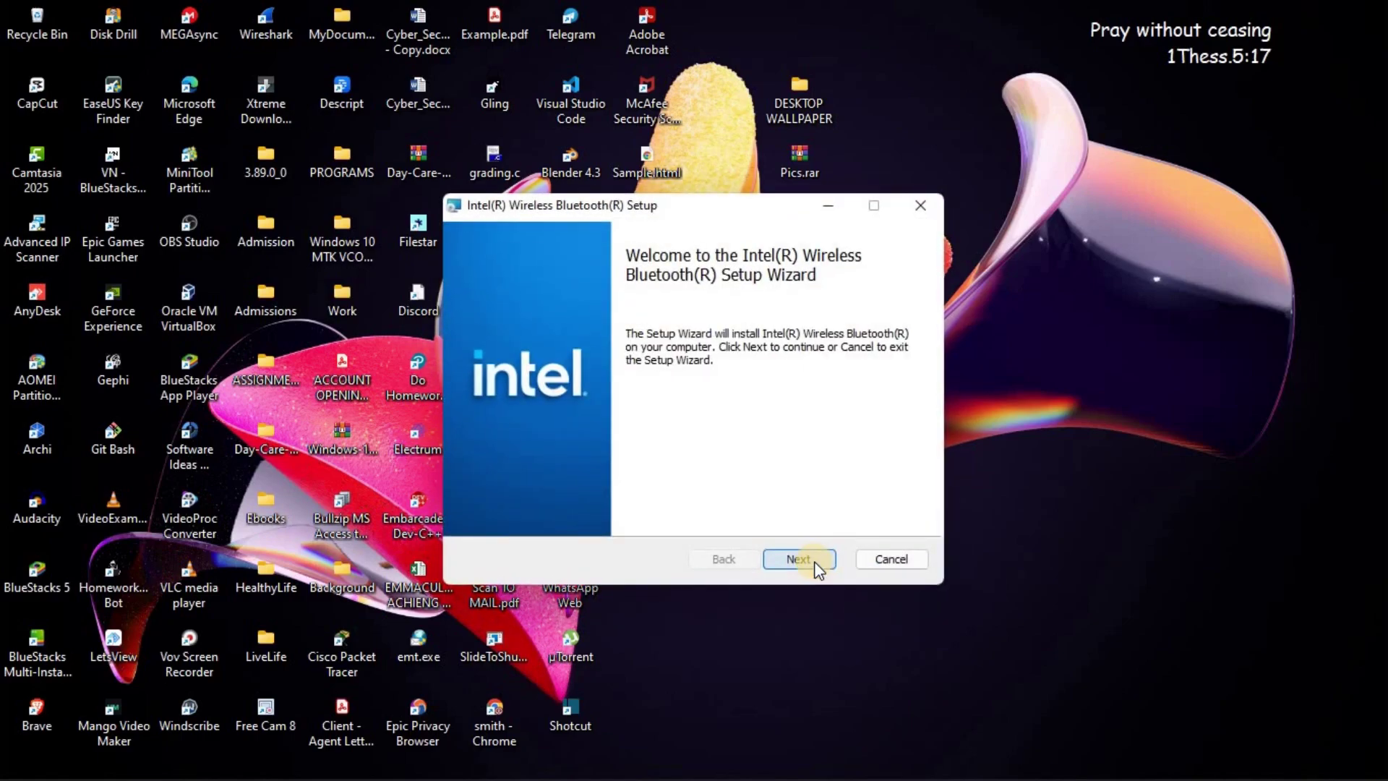
left_click(798, 559)
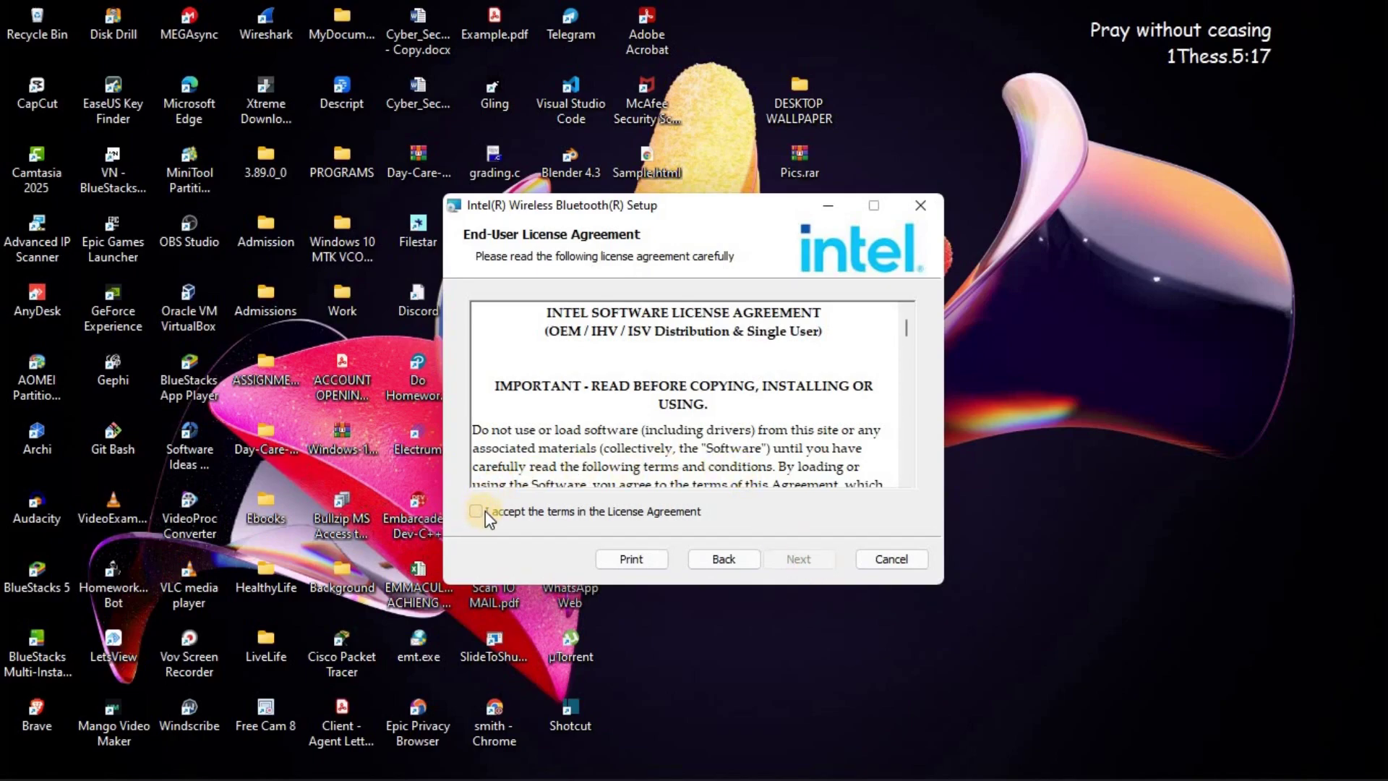
Accept the Bluetooth Setup license agreement and continue to setup type selection.
left_click(478, 512)
left_click(794, 559)
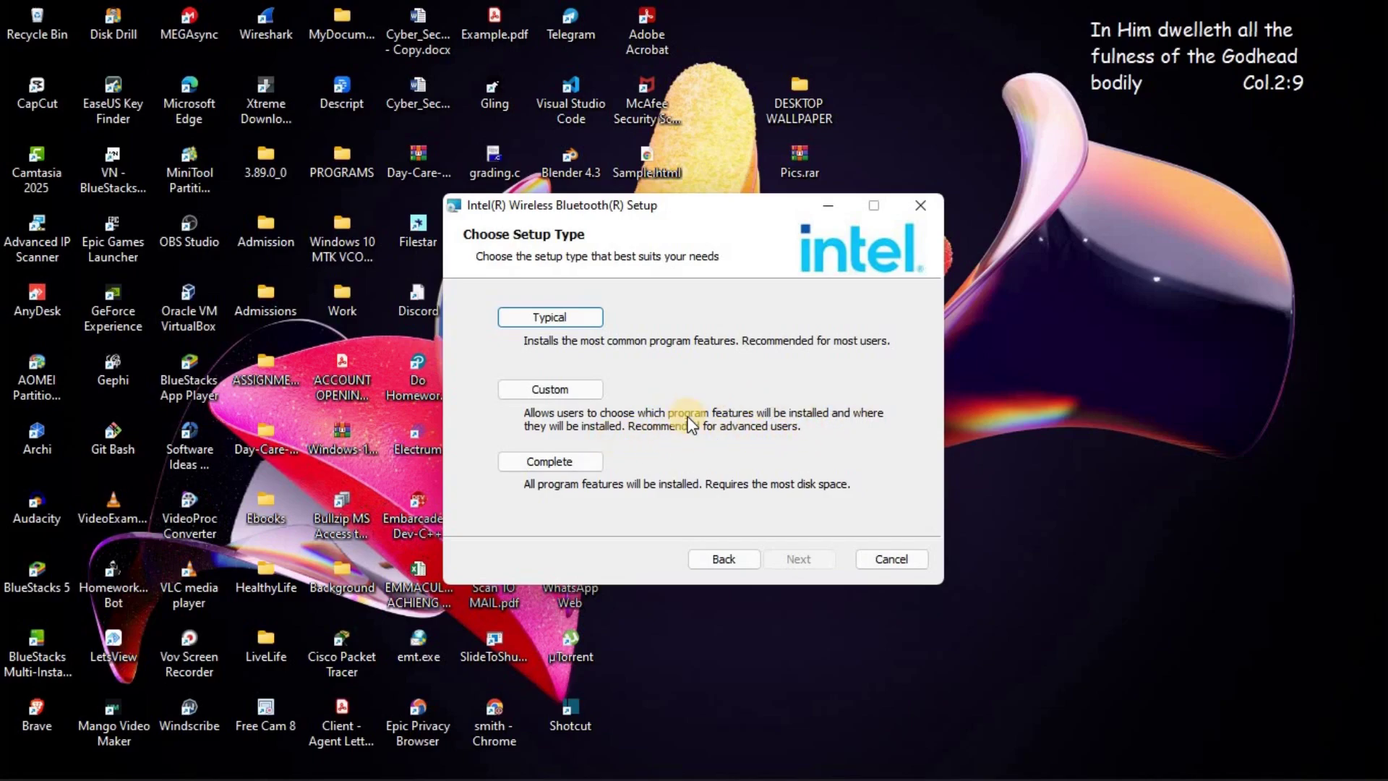
Run a Typical install of Intel Wireless Bluetooth and finish the wizard.
left_click(566, 323)
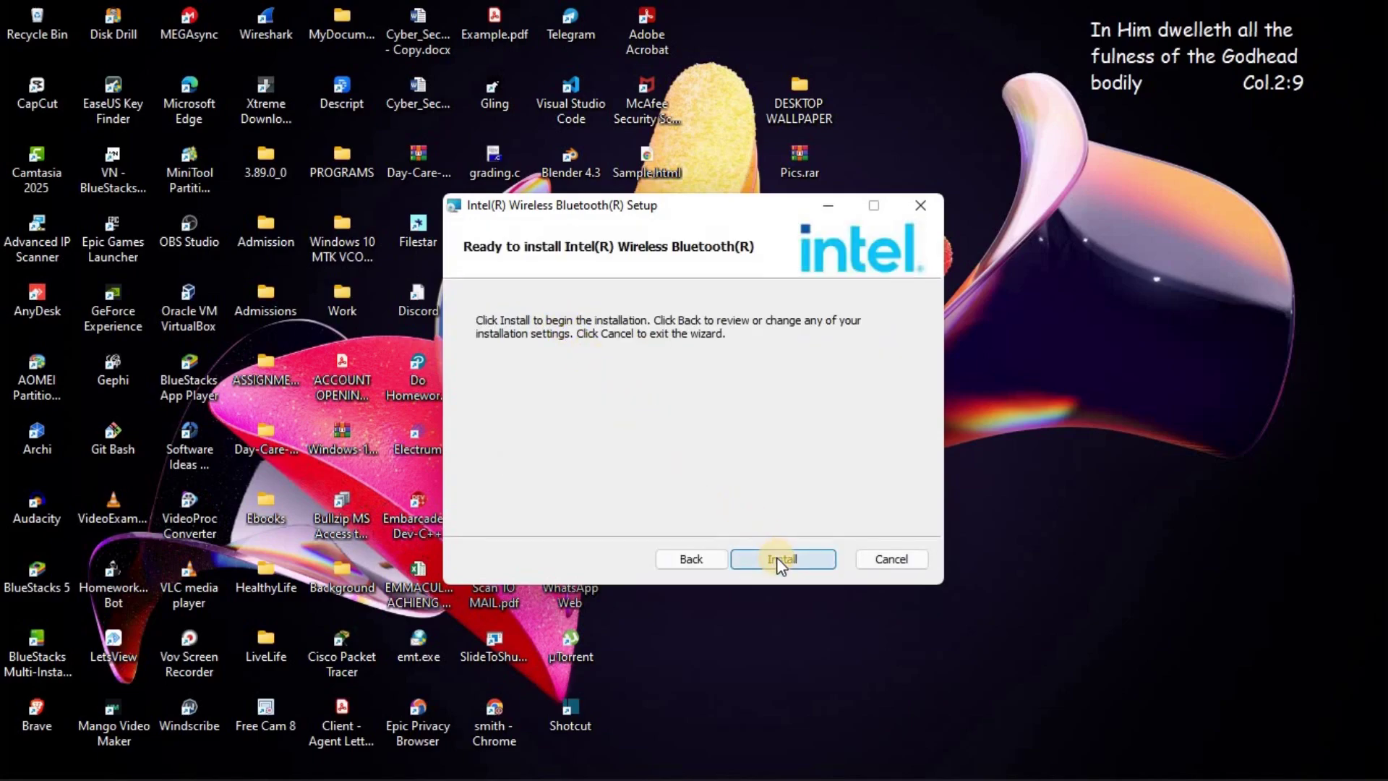
left_click(776, 557)
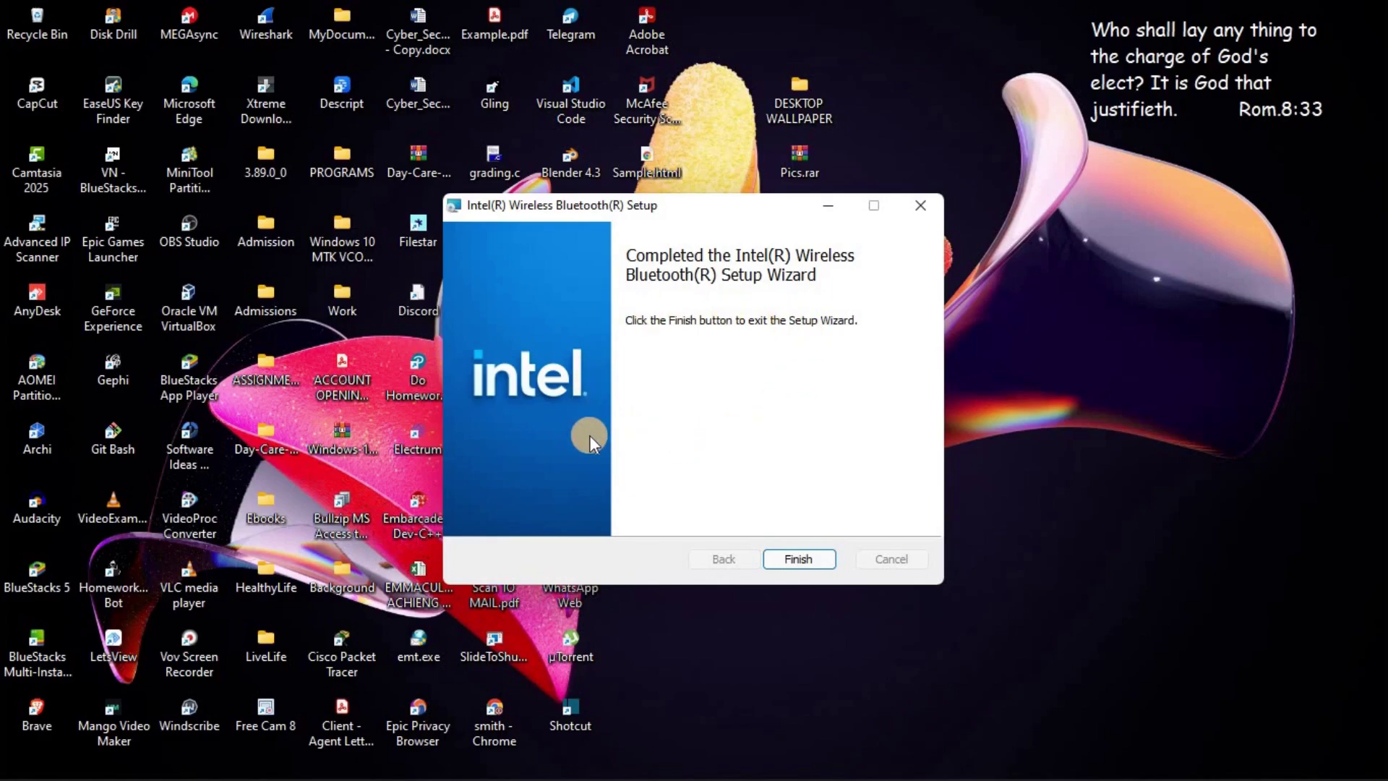
left_click(799, 560)
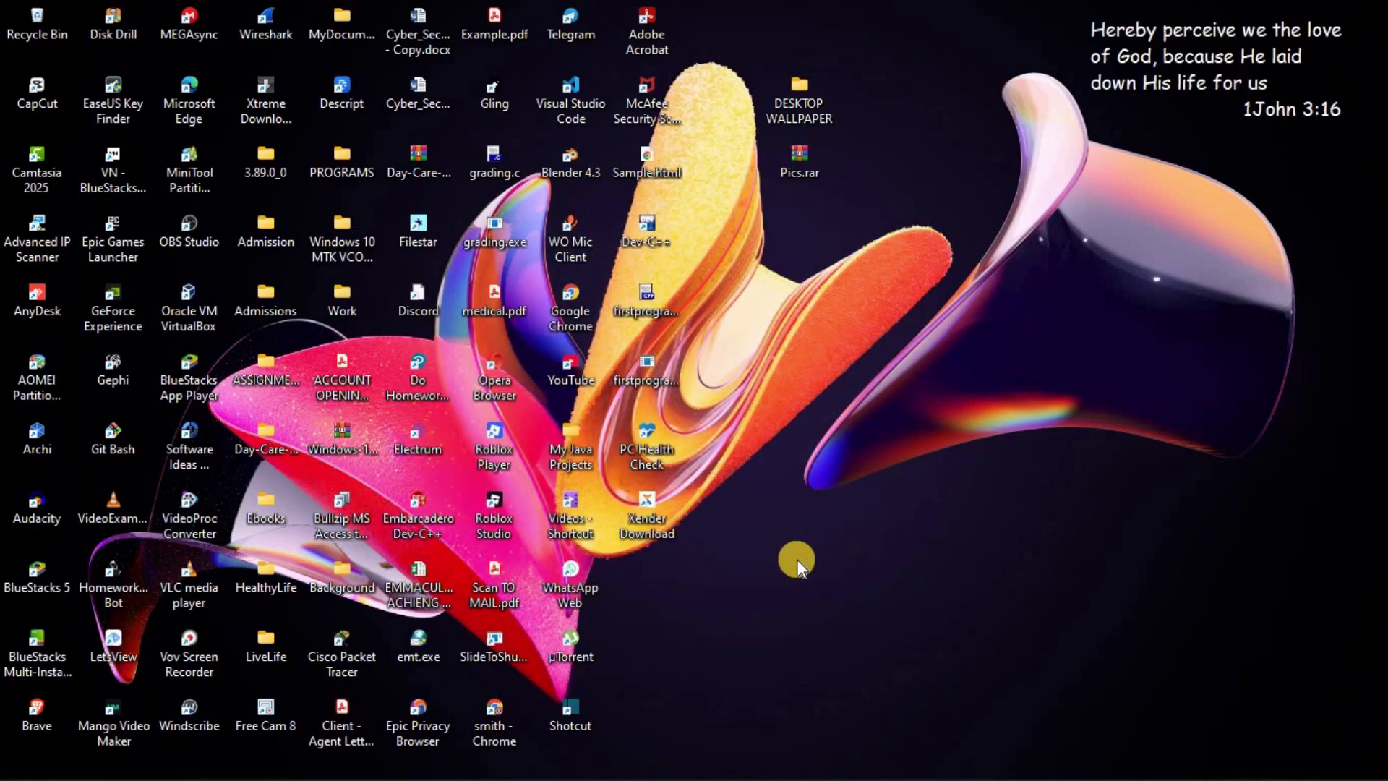